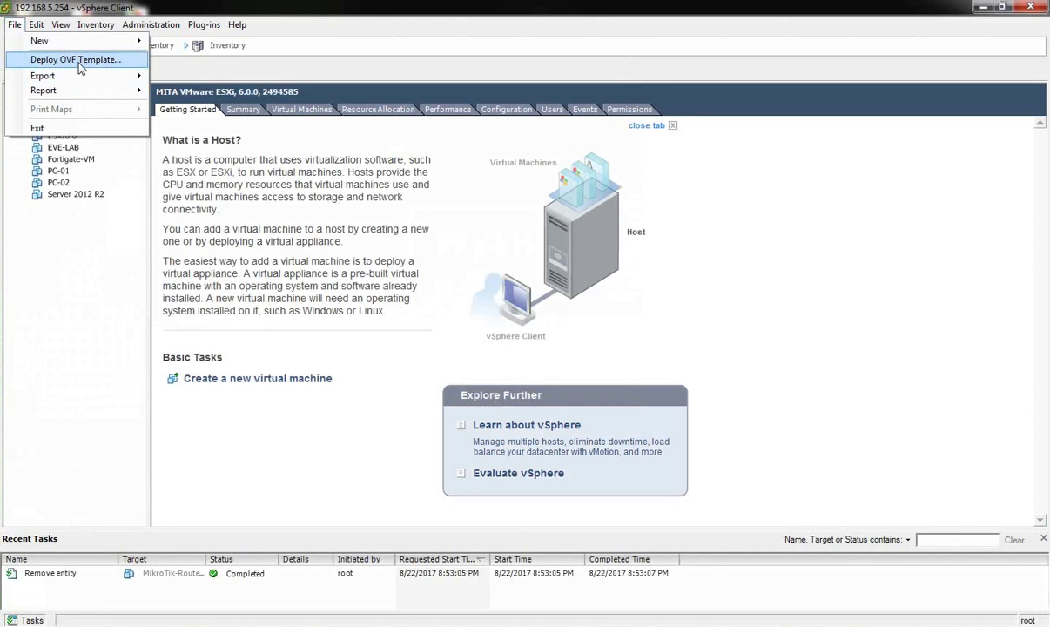
Set MikroTik-RouterOS-6.32.2 from F:\VM Ware ESXI 6.0 OVF Image as the OVF deployment source.
{"action": "left_click", "coordinate": [77, 60]}
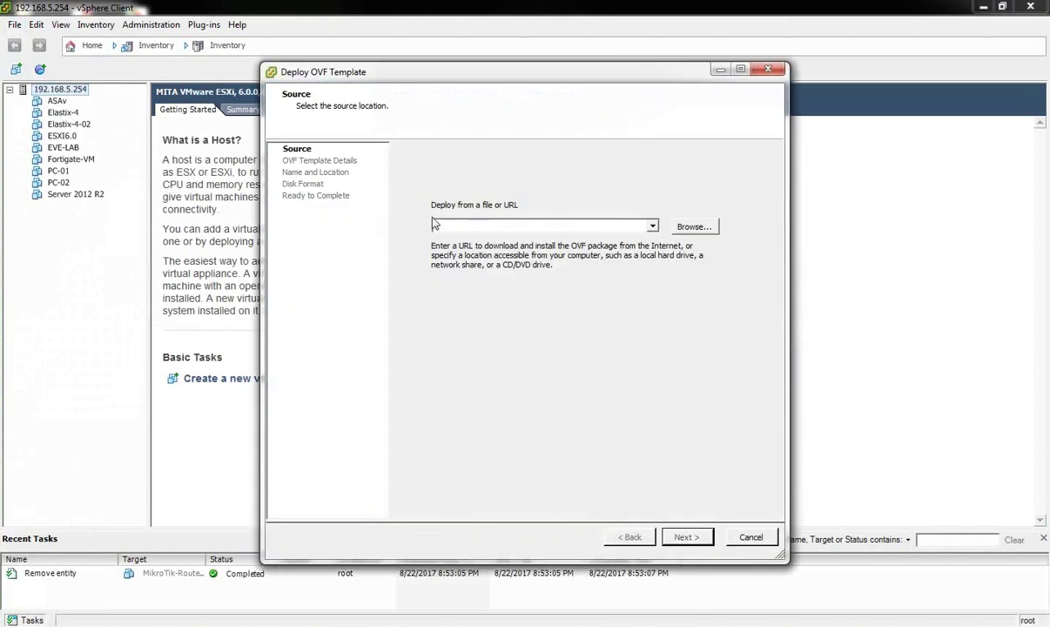
{"action": "left_click", "coordinate": [695, 227]}
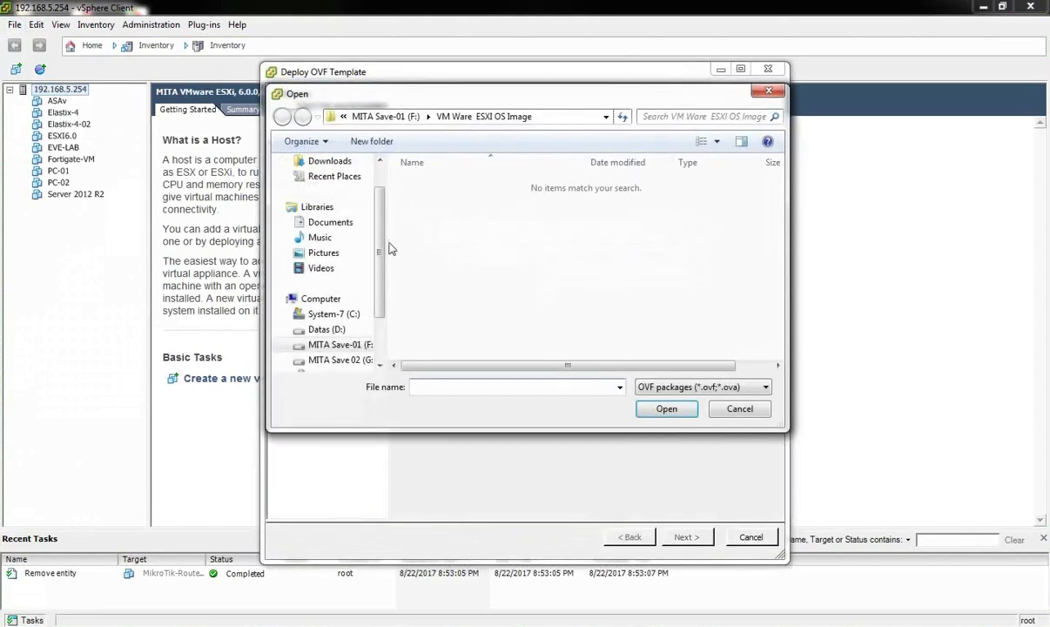
{"action": "left_click", "coordinate": [336, 345]}
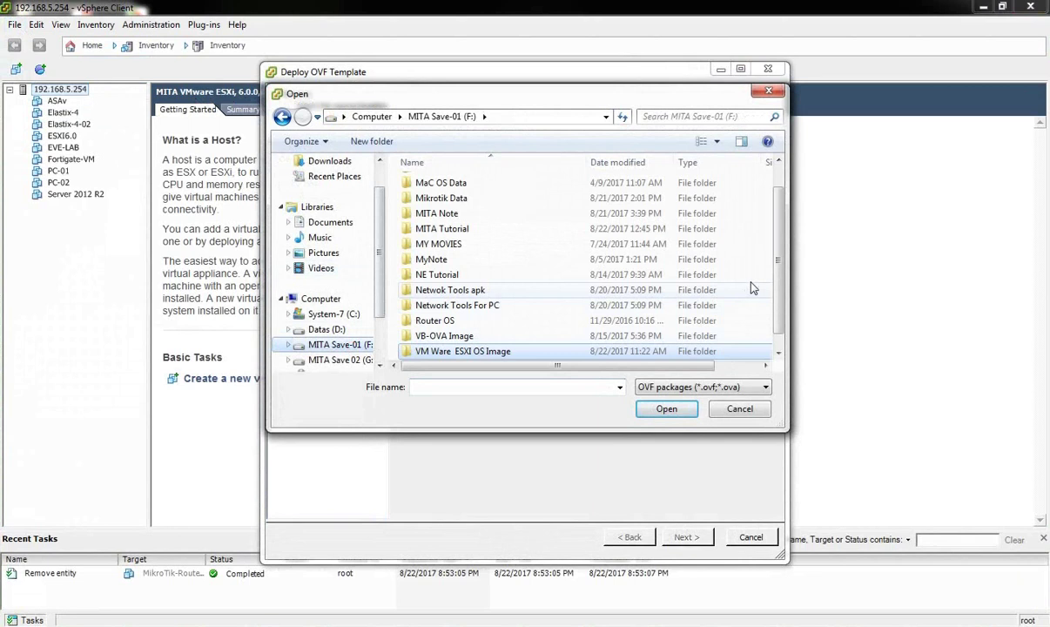
{"action": "scroll", "coordinate": [781, 314], "scroll_direction": "down", "scroll_amount": 2}
{"action": "double_click", "coordinate": [484, 353]}
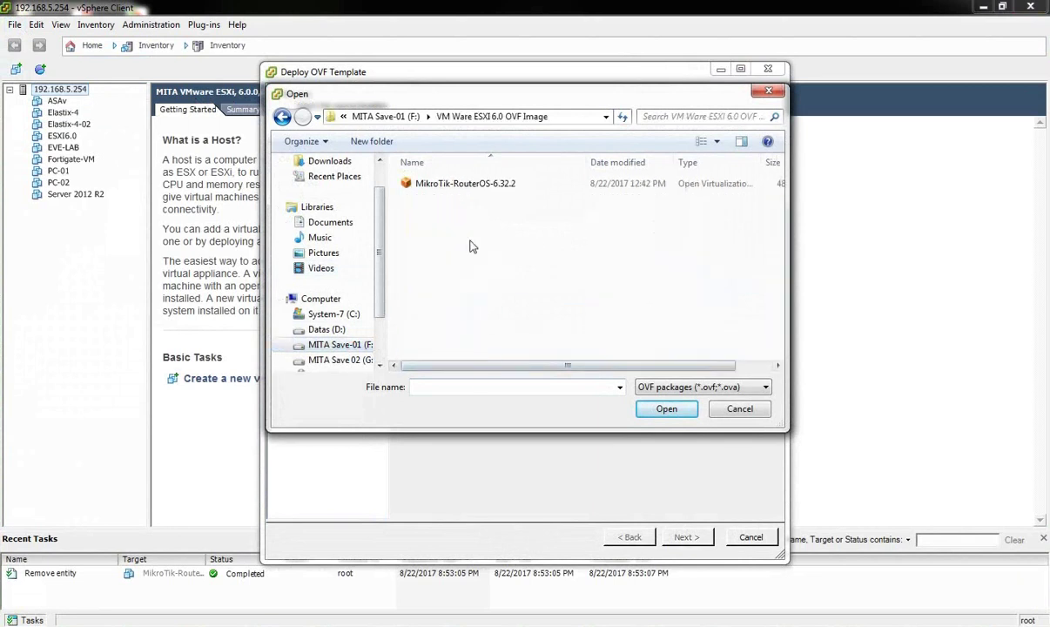
{"action": "left_click", "coordinate": [459, 185]}
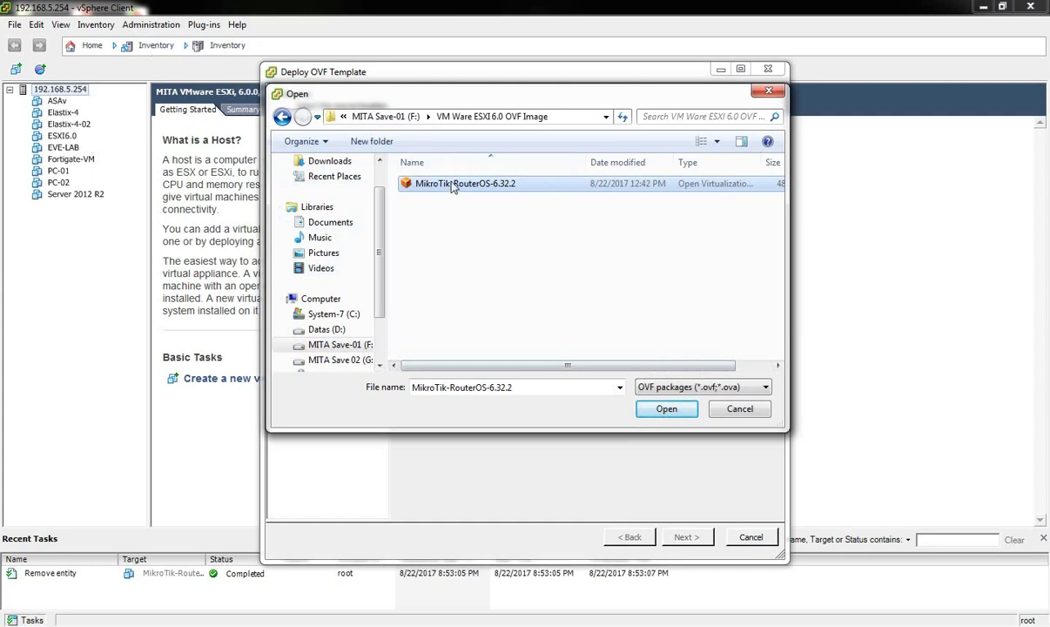
{"action": "left_click", "coordinate": [666, 409]}
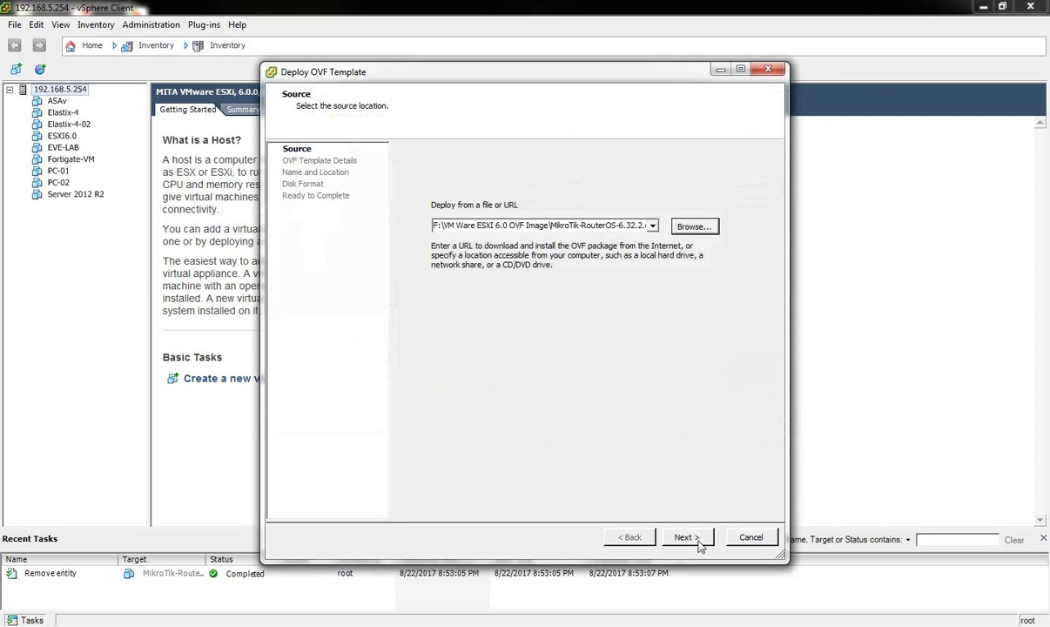
Accept the template details and default VM name, and choose thin-provisioned virtual disks.
{"action": "left_click", "coordinate": [695, 538]}
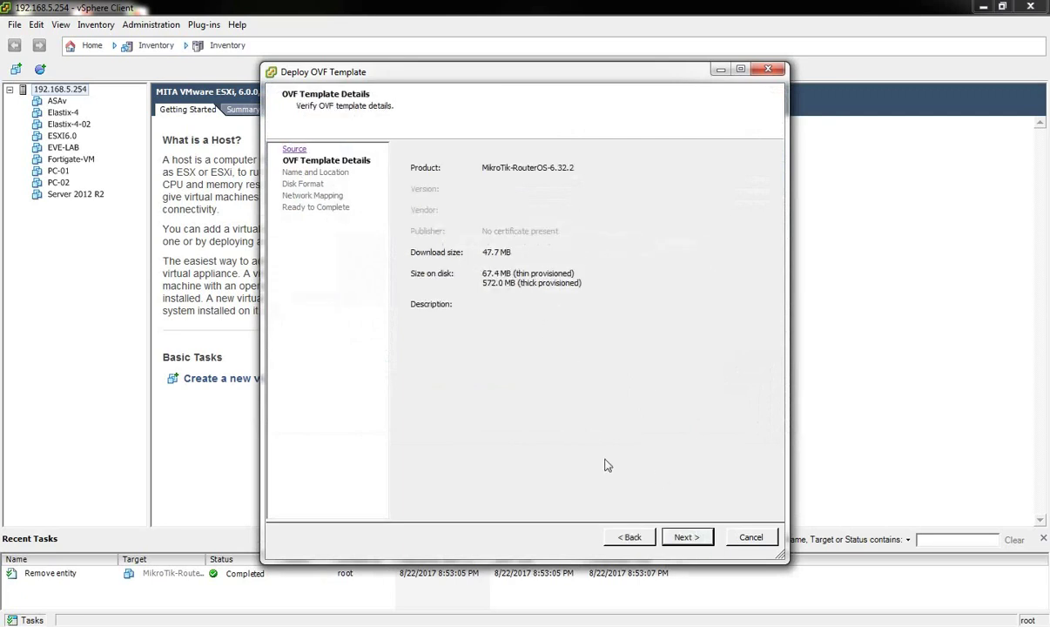
{"action": "left_click", "coordinate": [695, 540]}
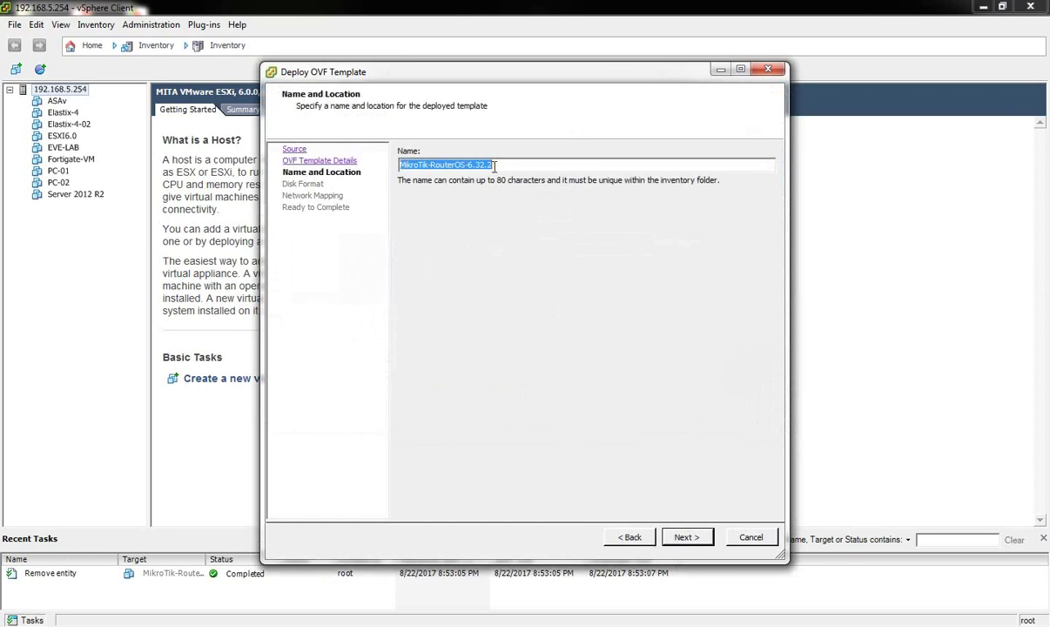
{"action": "left_click", "coordinate": [696, 539]}
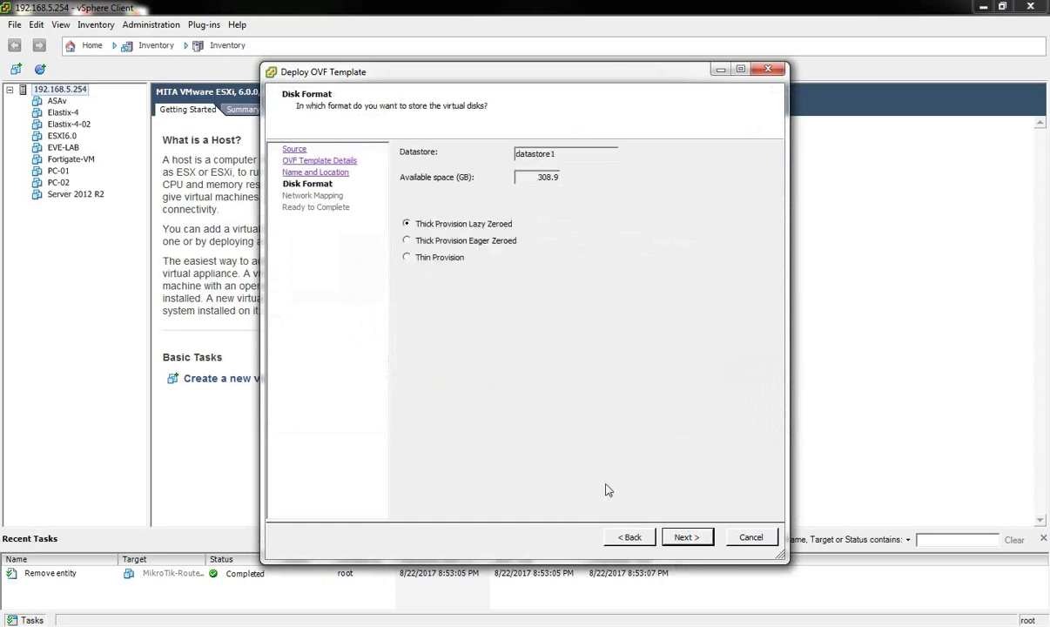
{"action": "left_click", "coordinate": [407, 257]}
Review the WAN-Network and Local Network-01 mappings, then start the MikroTik deployment.
{"action": "left_click", "coordinate": [693, 537]}
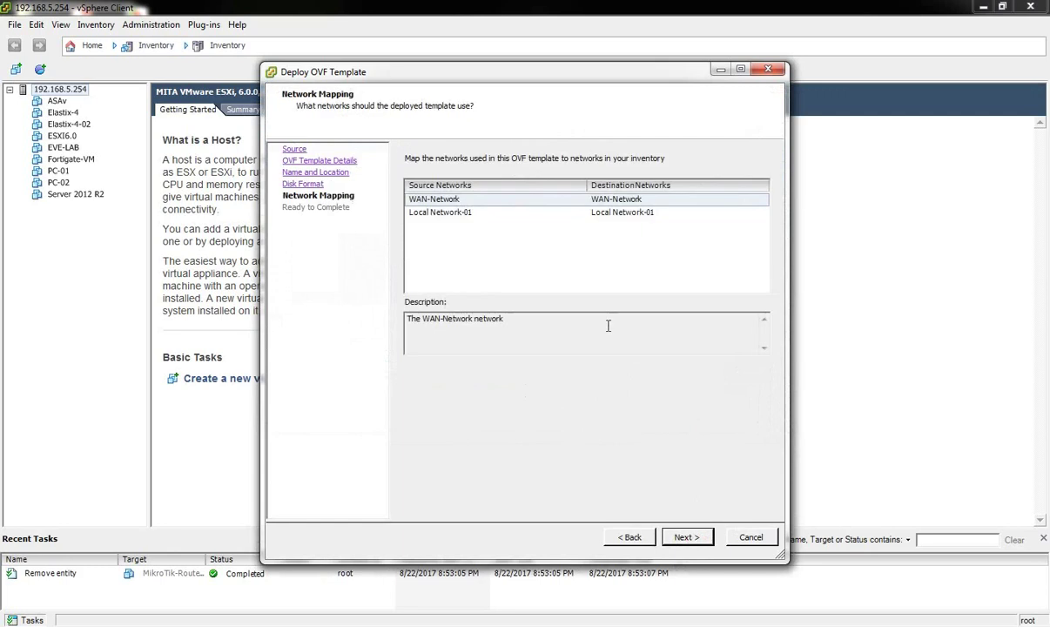
{"action": "left_click", "coordinate": [518, 200]}
{"action": "left_click", "coordinate": [518, 212]}
{"action": "left_click", "coordinate": [518, 200]}
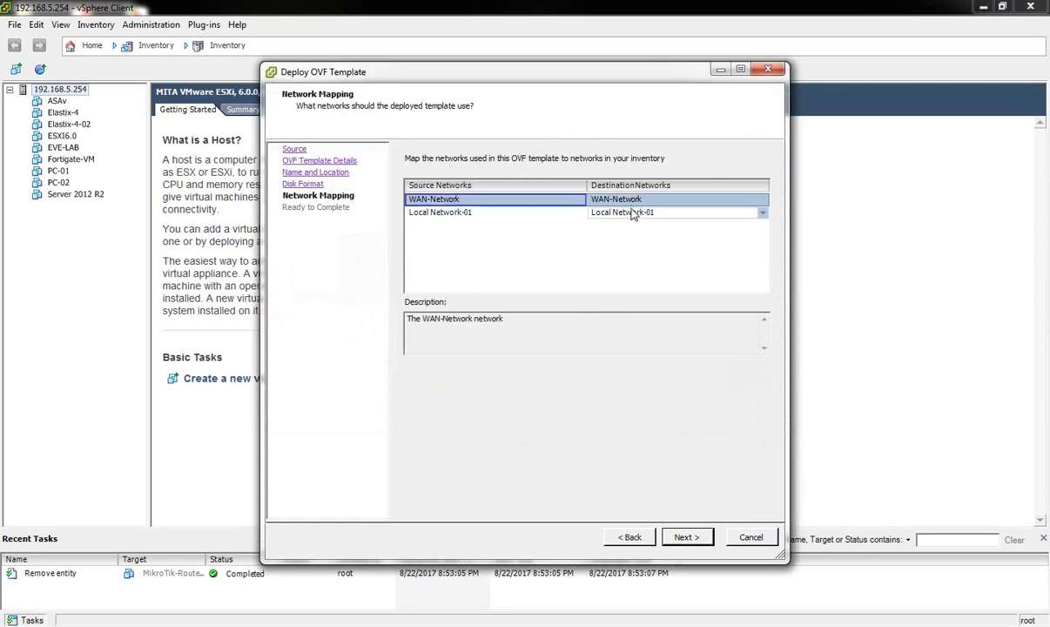
{"action": "left_click", "coordinate": [475, 211]}
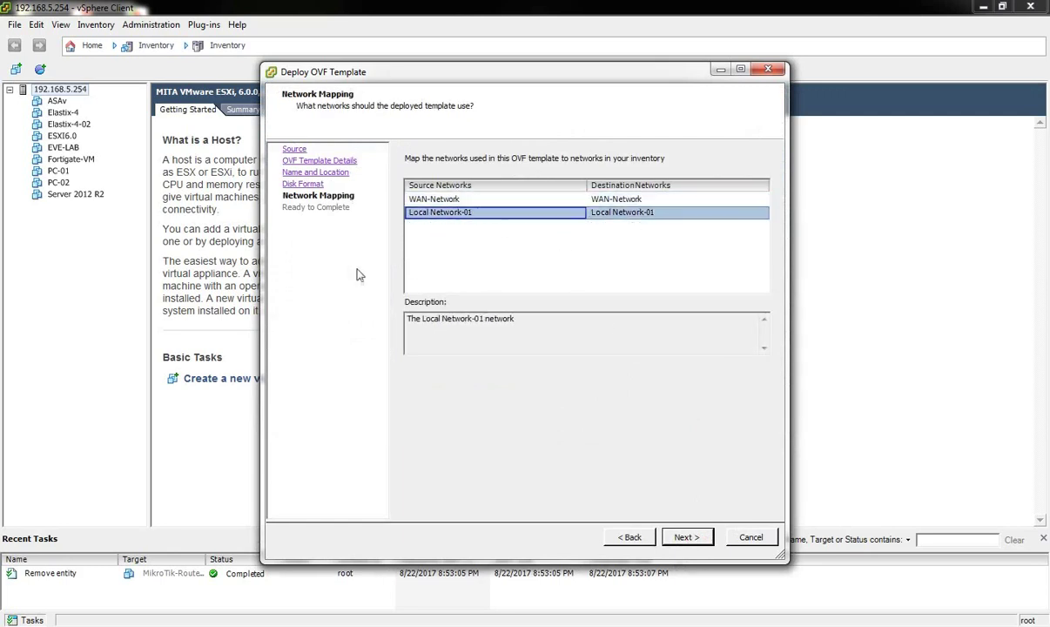
{"action": "left_click", "coordinate": [692, 540]}
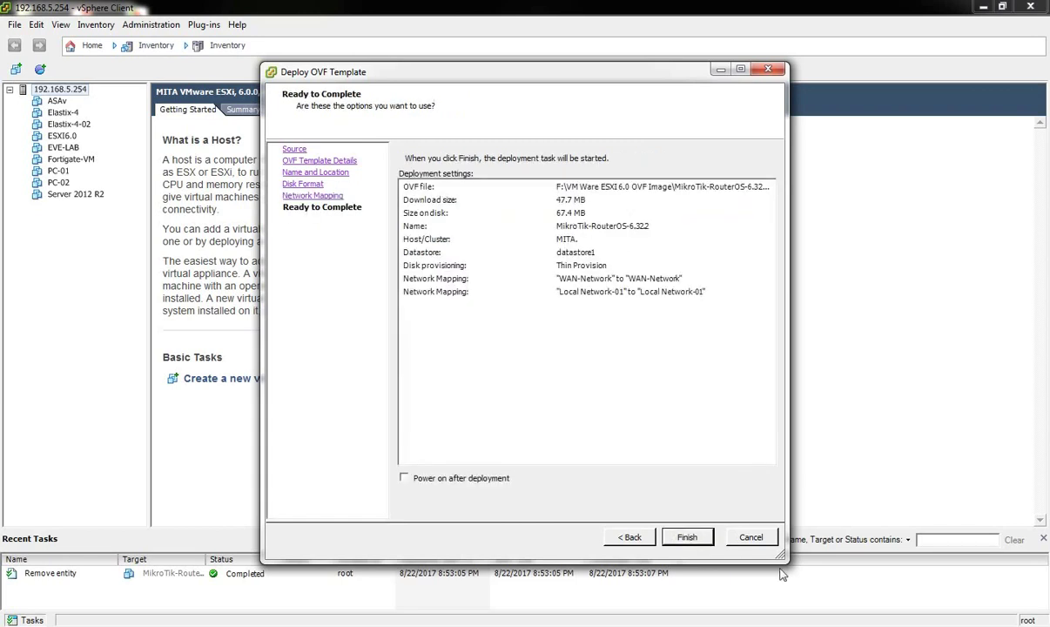
{"action": "left_click", "coordinate": [688, 537]}
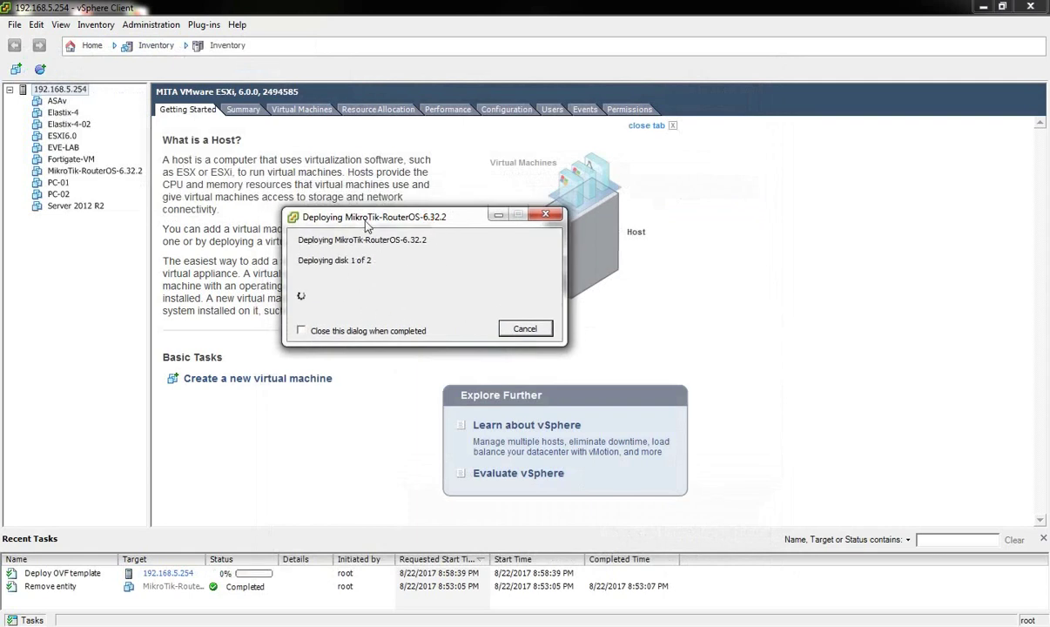
Wait for deployment to finish, dismiss the completion message, and select the MikroTik-RouterOS-6.32.2 VM.
{"action": "left_click_drag", "start_coordinate": [366, 224], "coordinate": [385, 225]}
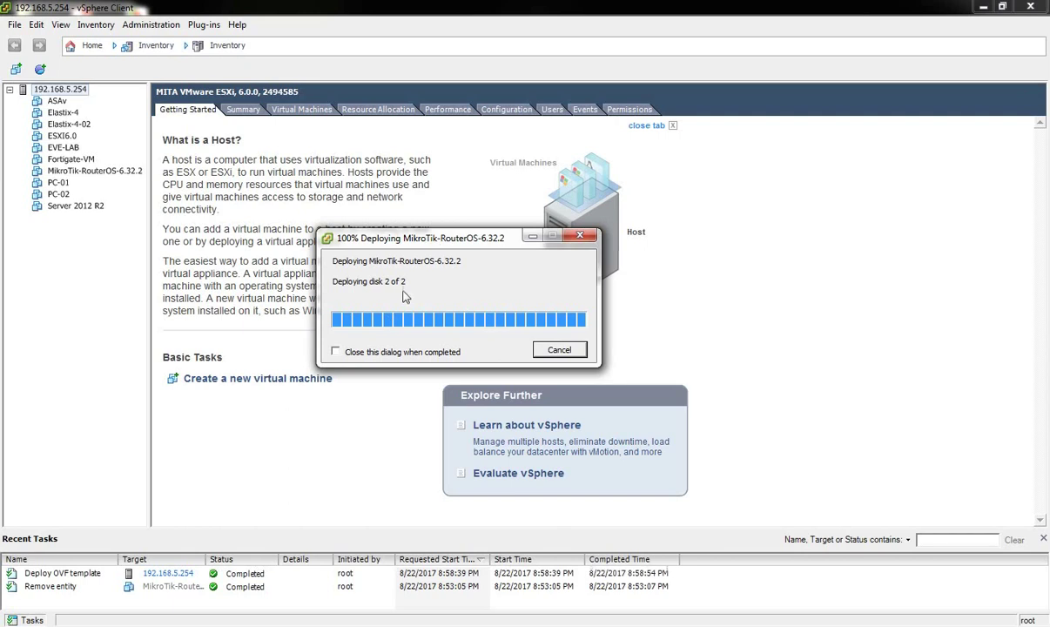
{"action": "left_click_drag", "start_coordinate": [417, 248], "coordinate": [398, 287]}
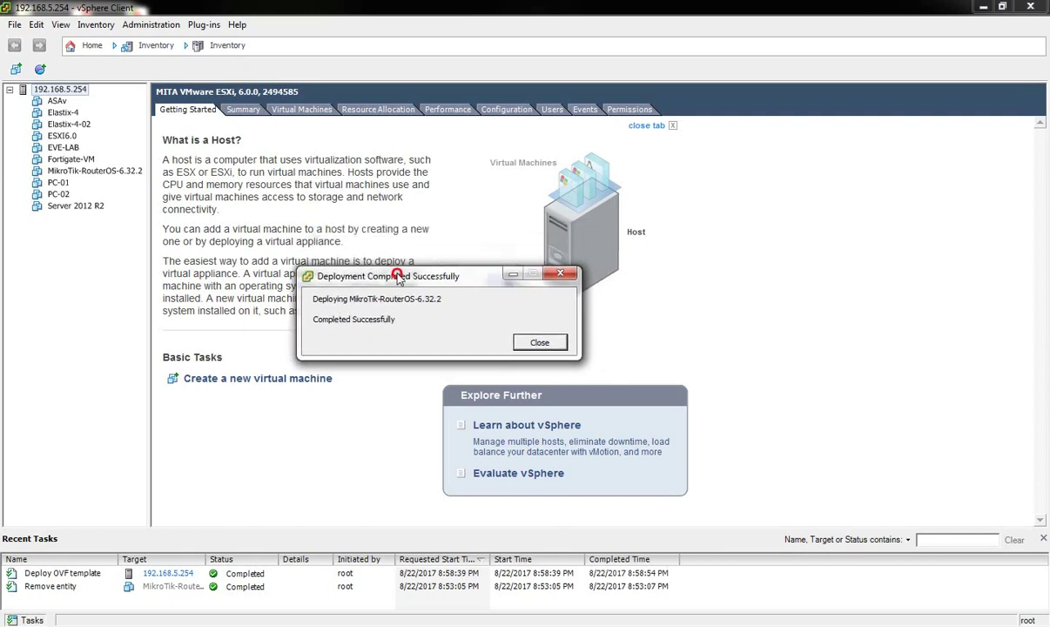
{"action": "left_click", "coordinate": [540, 343]}
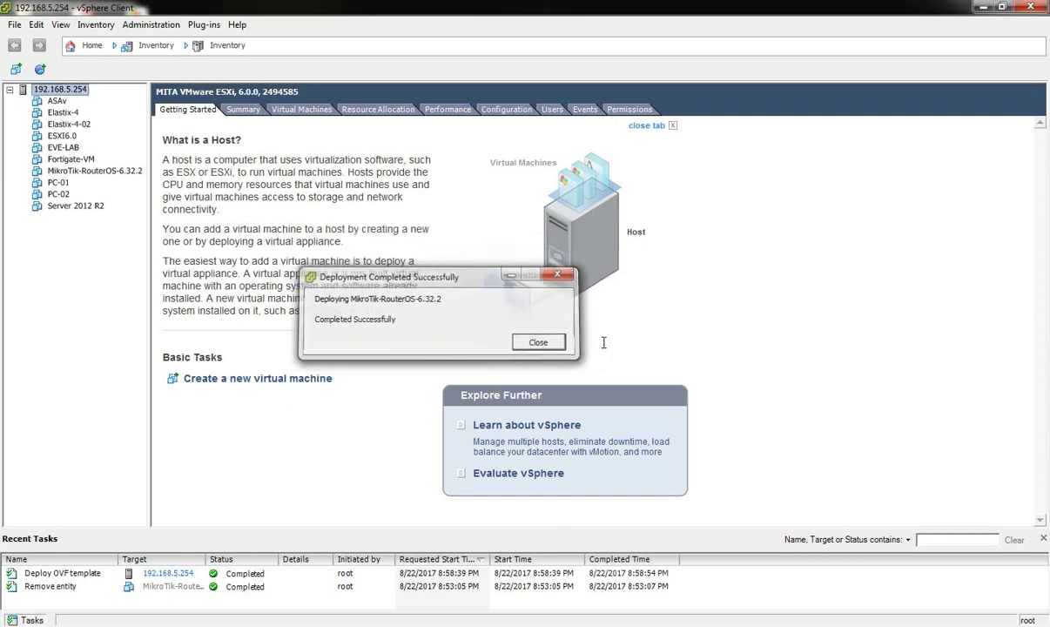
{"action": "left_click", "coordinate": [96, 170]}
Power on the MikroTik VM, inspect both network adapters unchanged, then show host 192.168.5.254.
{"action": "left_click", "coordinate": [64, 69]}
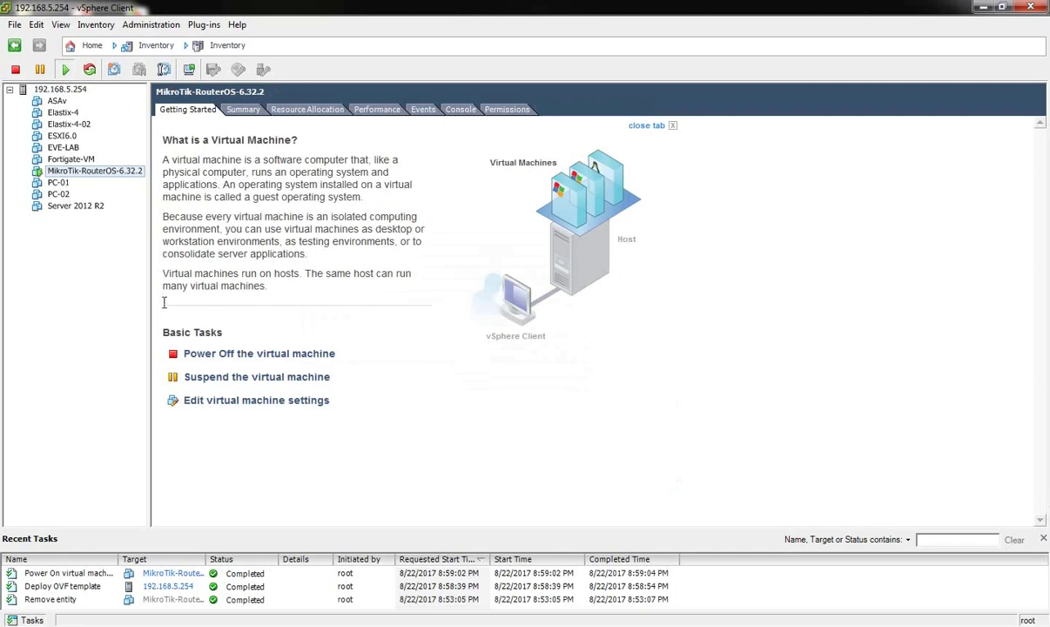
{"action": "left_click", "coordinate": [217, 400]}
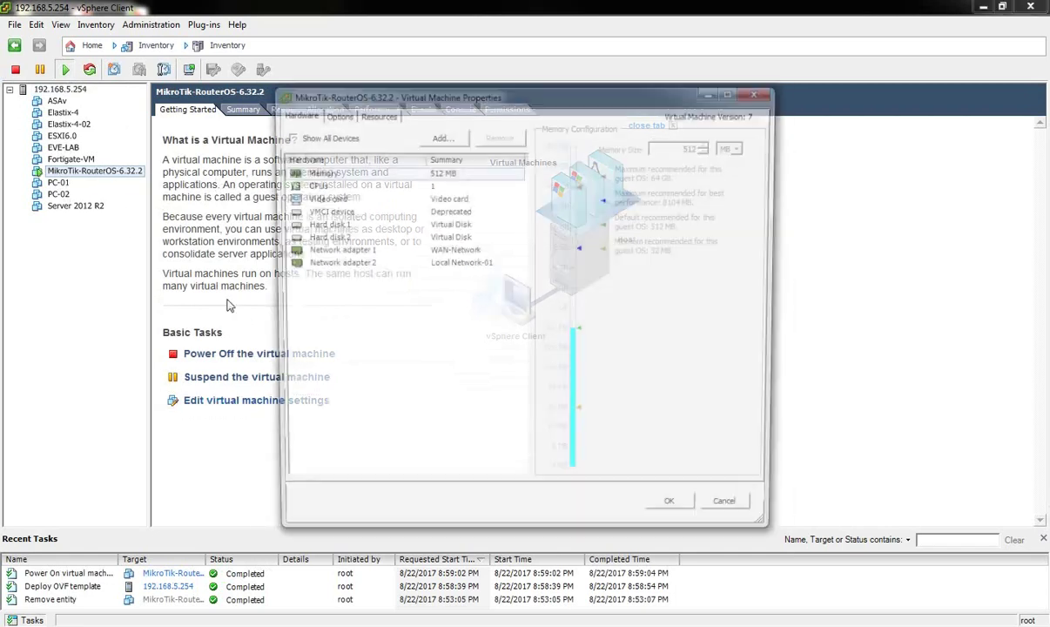
{"action": "left_click", "coordinate": [324, 250]}
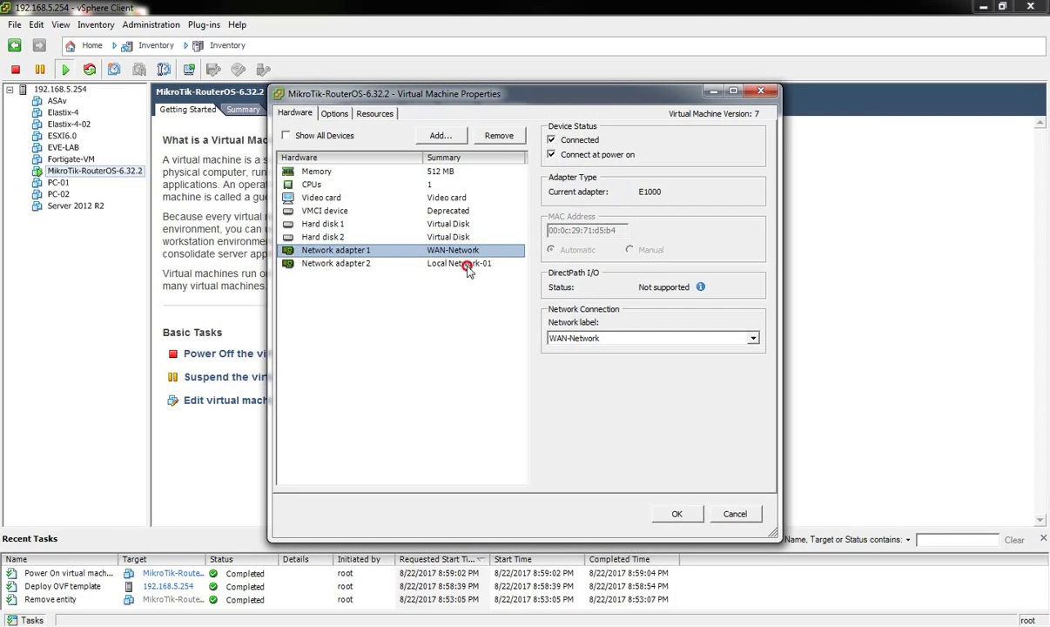
{"action": "left_click", "coordinate": [444, 263]}
{"action": "left_click", "coordinate": [737, 515]}
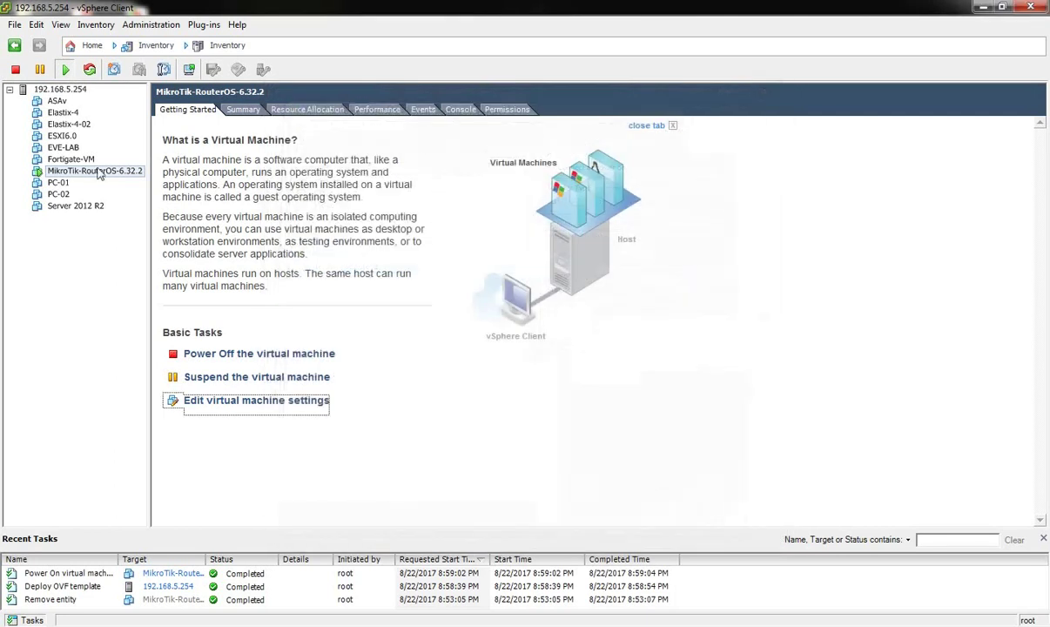
{"action": "left_click", "coordinate": [66, 90]}
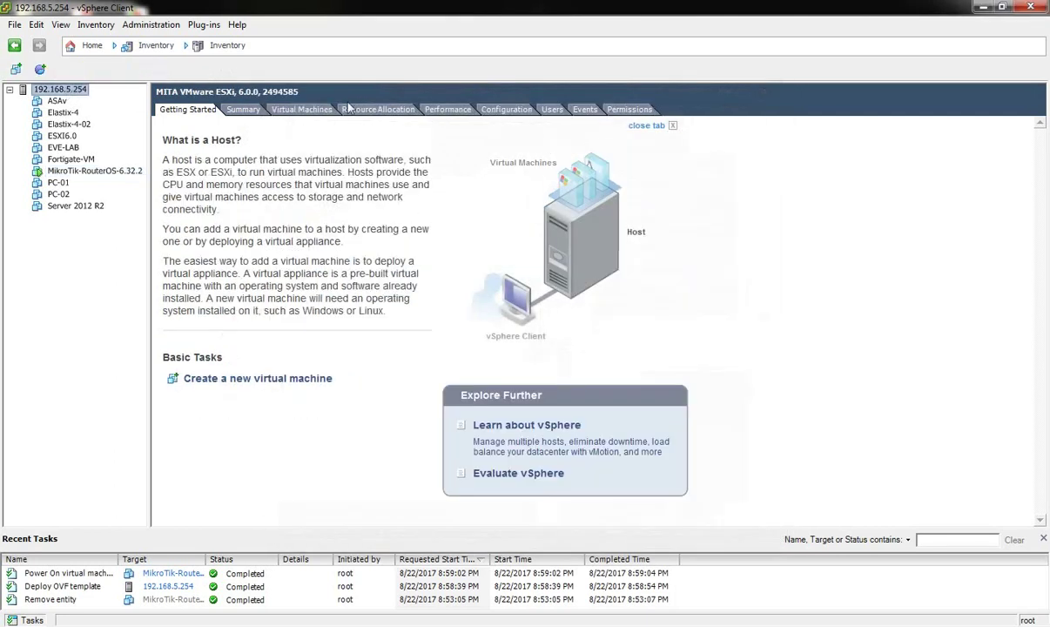
Show the host's Networking configuration and scroll through the vSwitch0, vSwitch1 and vSwitch2 diagrams.
{"action": "left_click", "coordinate": [487, 109]}
{"action": "left_click", "coordinate": [196, 204]}
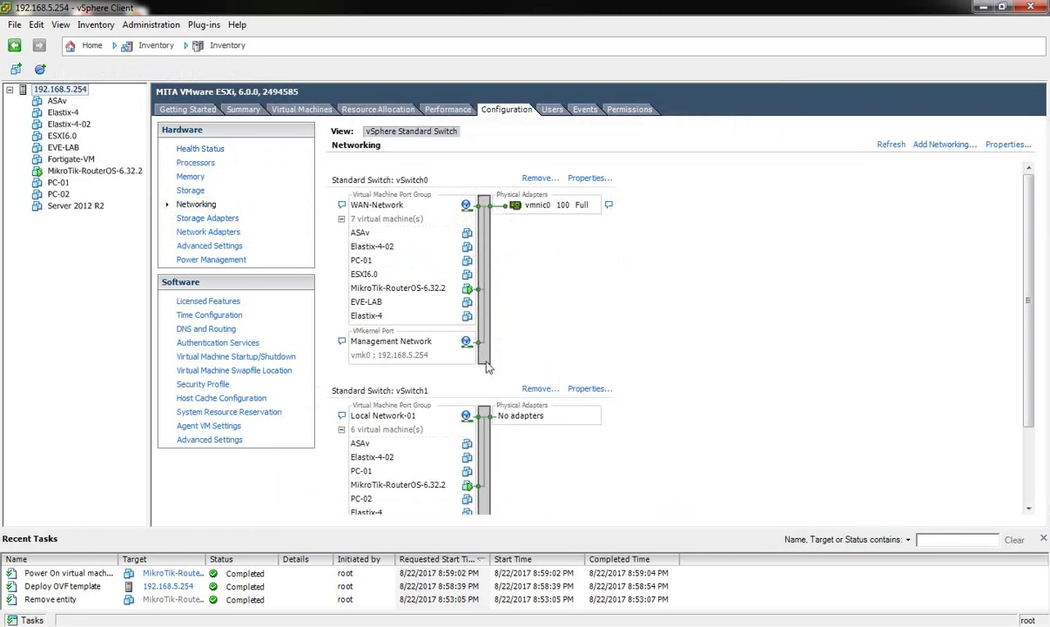
{"action": "scroll", "coordinate": [428, 387], "scroll_direction": "down", "scroll_amount": 3}
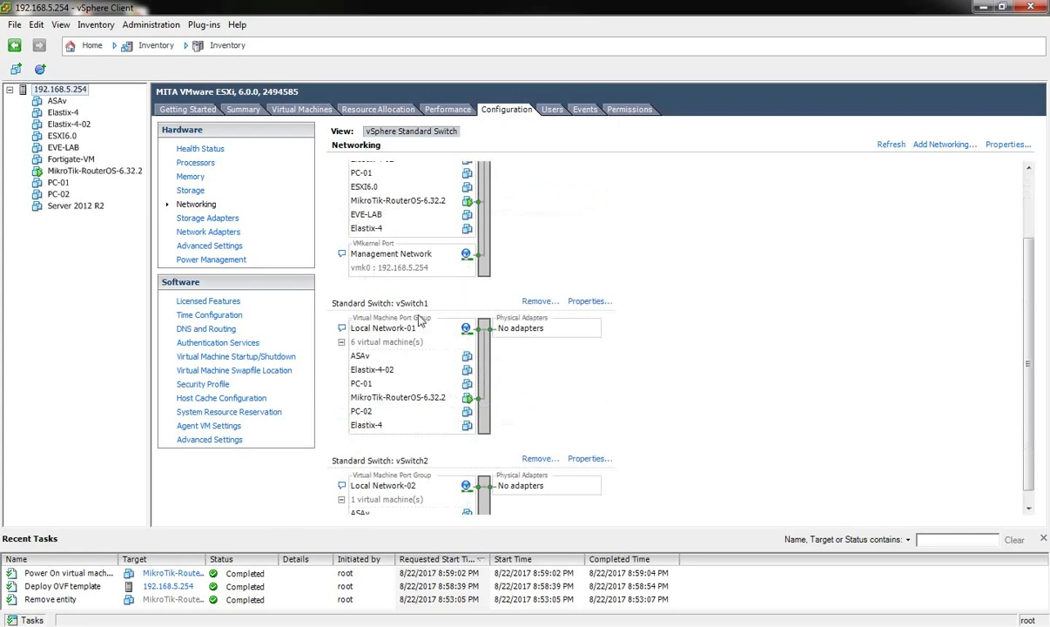
{"action": "scroll", "coordinate": [531, 402], "scroll_direction": "down", "scroll_amount": 1}
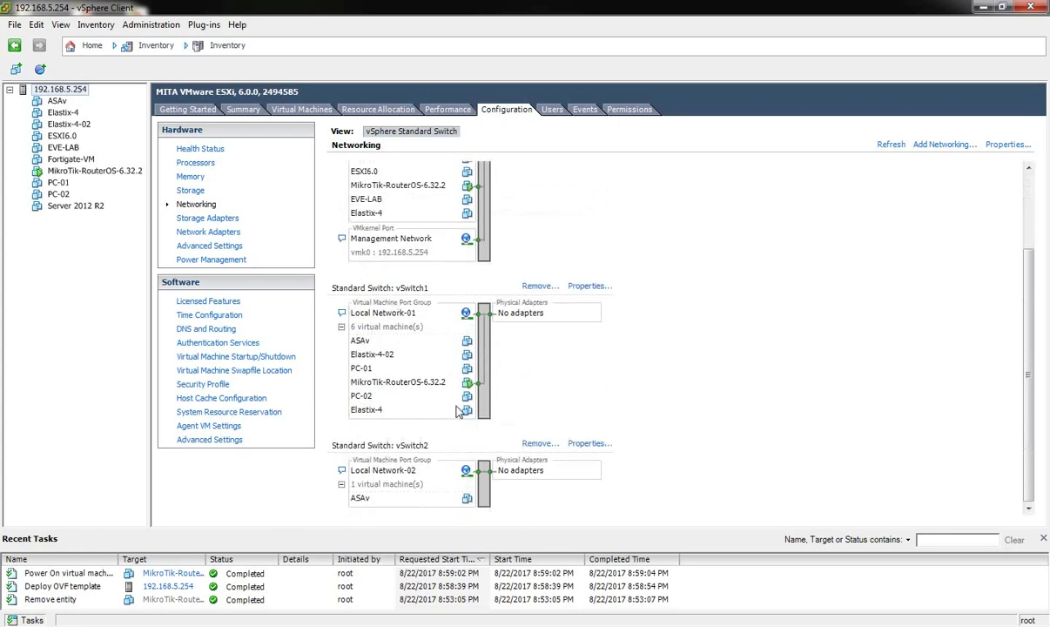
{"action": "scroll", "coordinate": [434, 390], "scroll_direction": "up", "scroll_amount": 3}
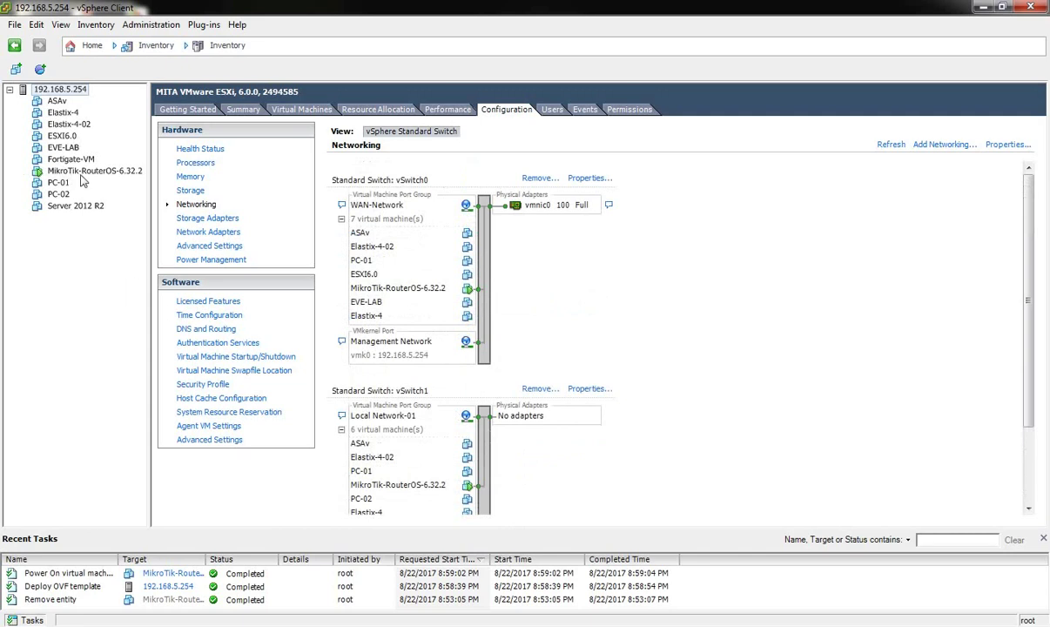
Open the MikroTik VM's console in full screen and enter the router login name.
{"action": "left_click", "coordinate": [85, 172]}
{"action": "right_click", "coordinate": [84, 172]}
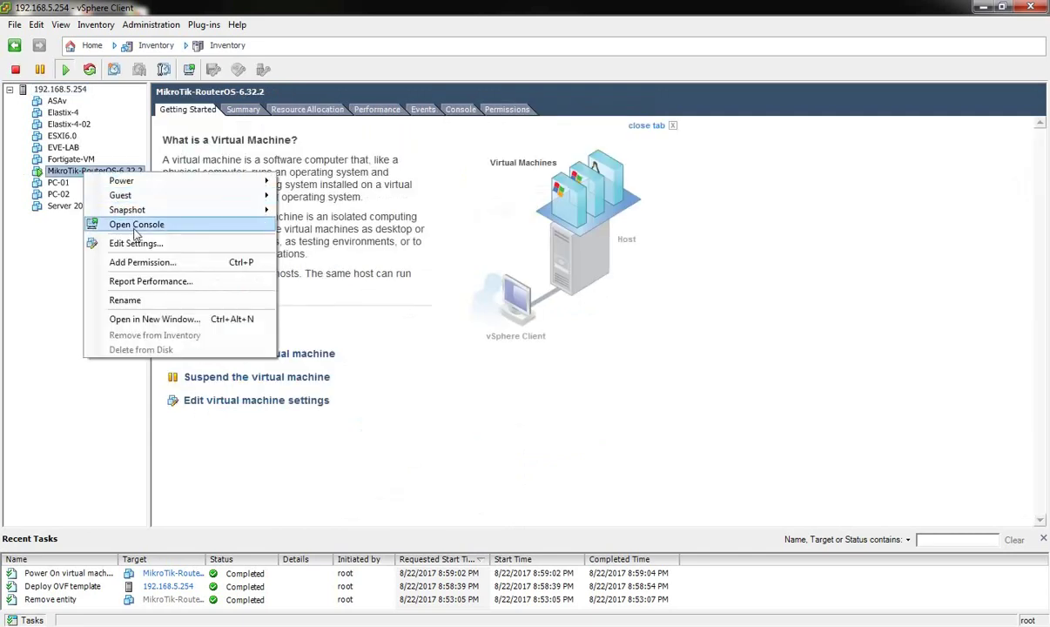
{"action": "left_click", "coordinate": [131, 224]}
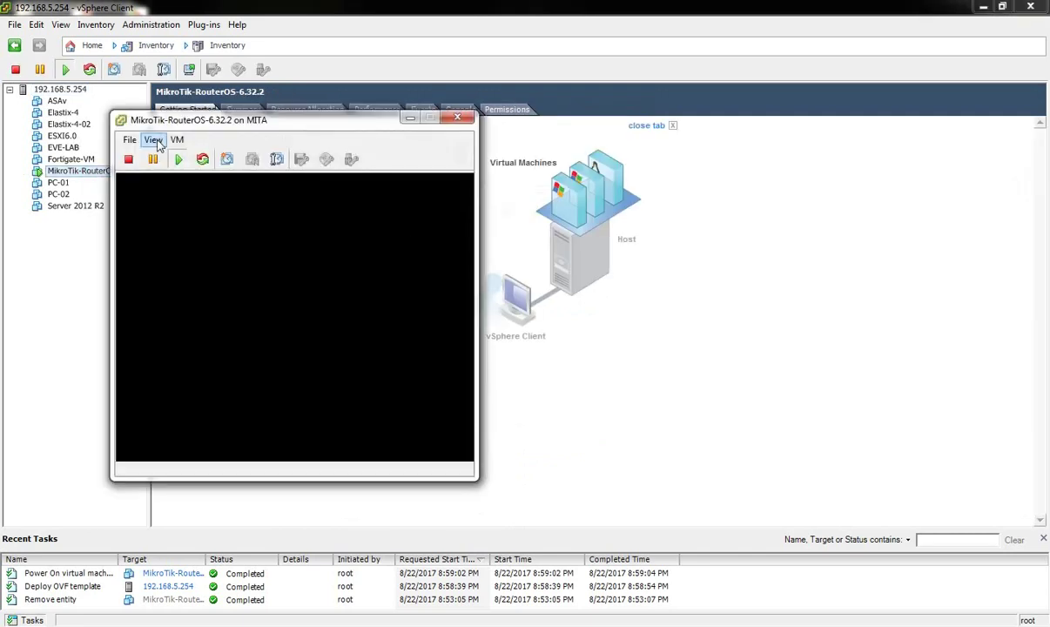
{"action": "left_click", "coordinate": [153, 140]}
{"action": "left_click", "coordinate": [199, 204]}
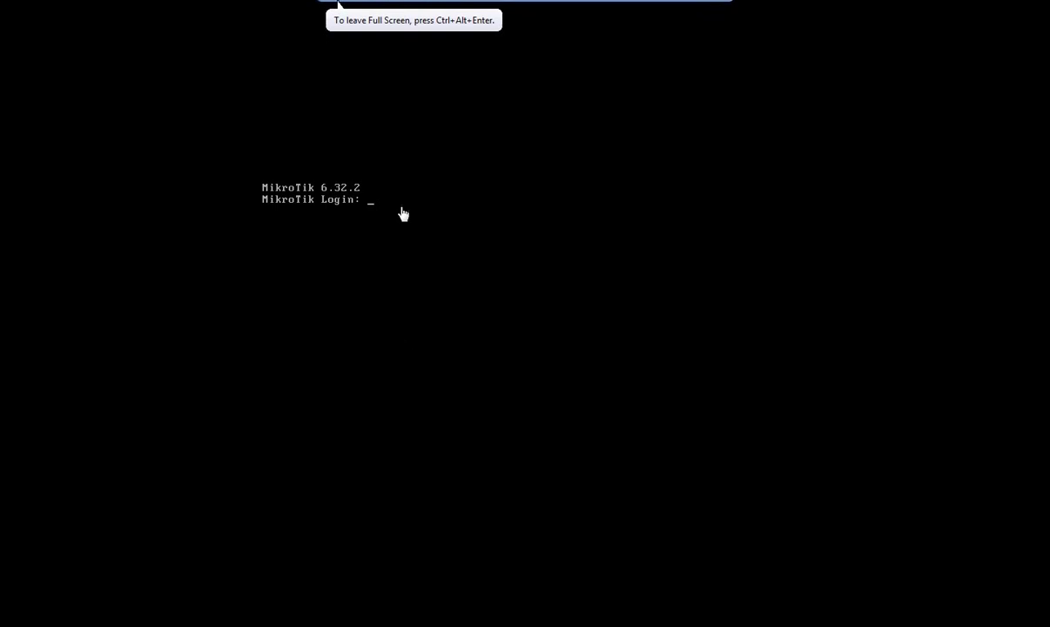
{"action": "type", "text": "admin"}
{"action": "key", "text": "Return"}
{"action": "key", "text": "Return"}
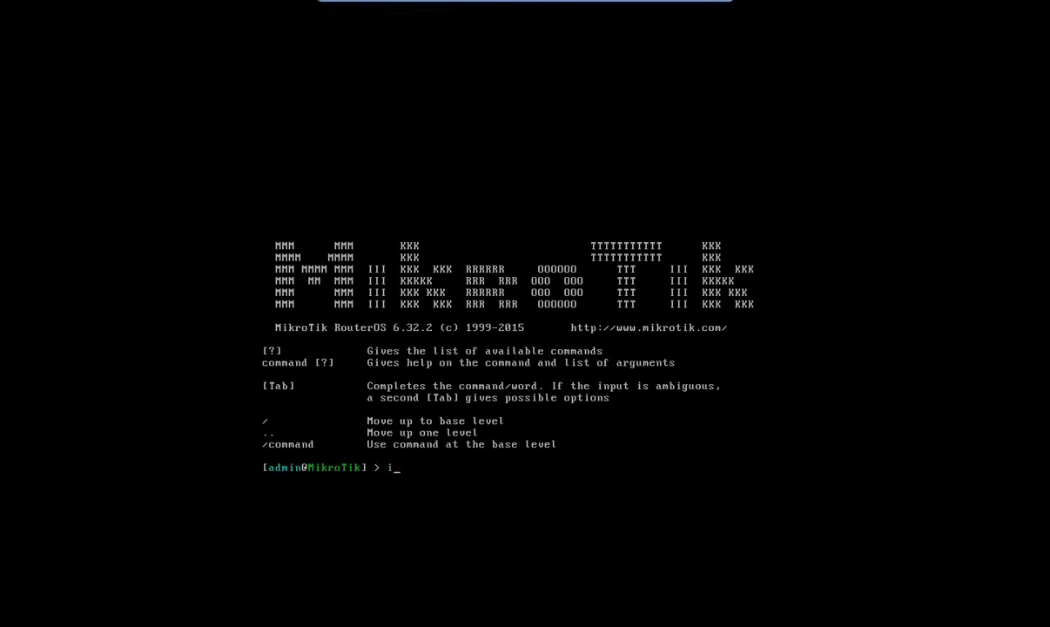
List the router's IP addresses with 'ip address print'.
{"action": "type", "text": "dd"}
{"action": "key", "text": "Tab"}
{"action": "type", "text": "pr"}
{"action": "key", "text": "Tab"}
{"action": "key", "text": "Return"}
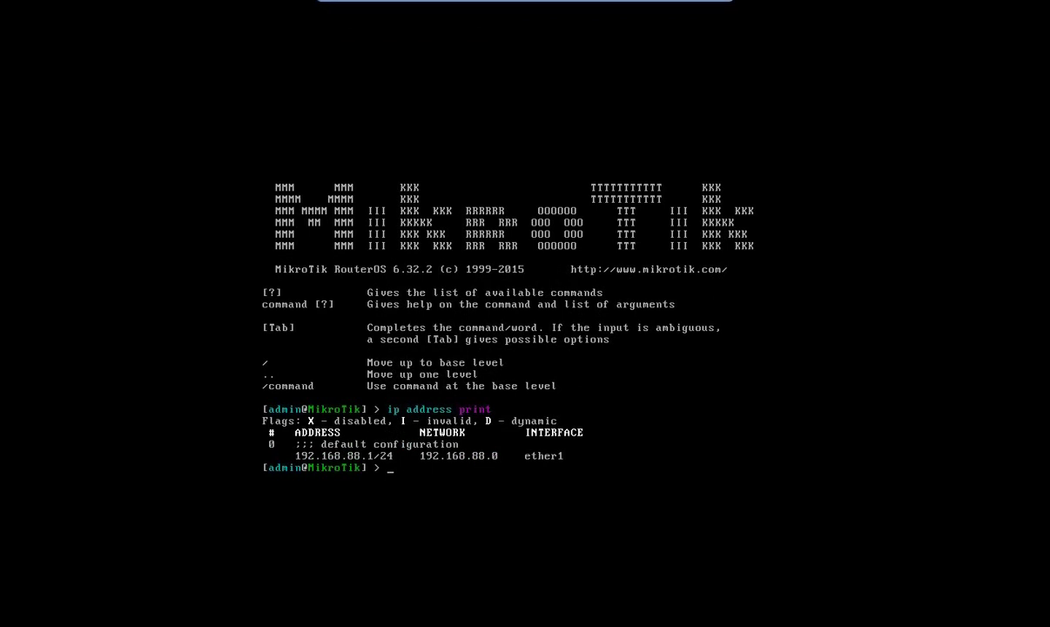
List the interfaces with 'interface print' and begin the 'ip address remove' command.
{"action": "key", "text": "Tab"}
{"action": "type", "text": "print"}
{"action": "key", "text": "Return"}
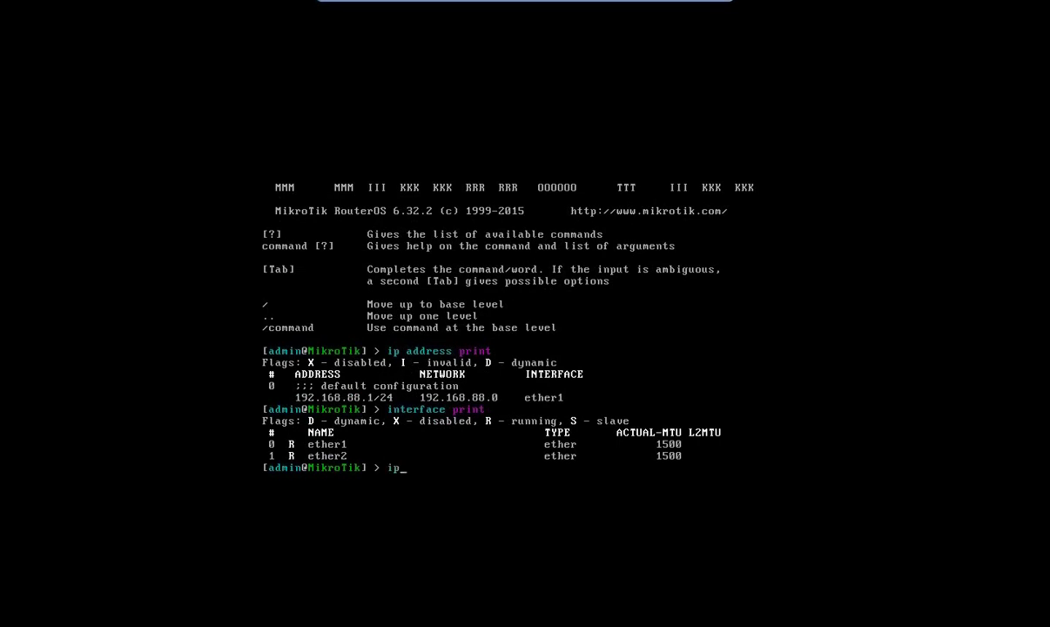
{"action": "key", "text": "Tab"}
{"action": "type", "text": "re"}
{"action": "key", "text": "Tab"}
{"action": "key", "text": "Tab"}
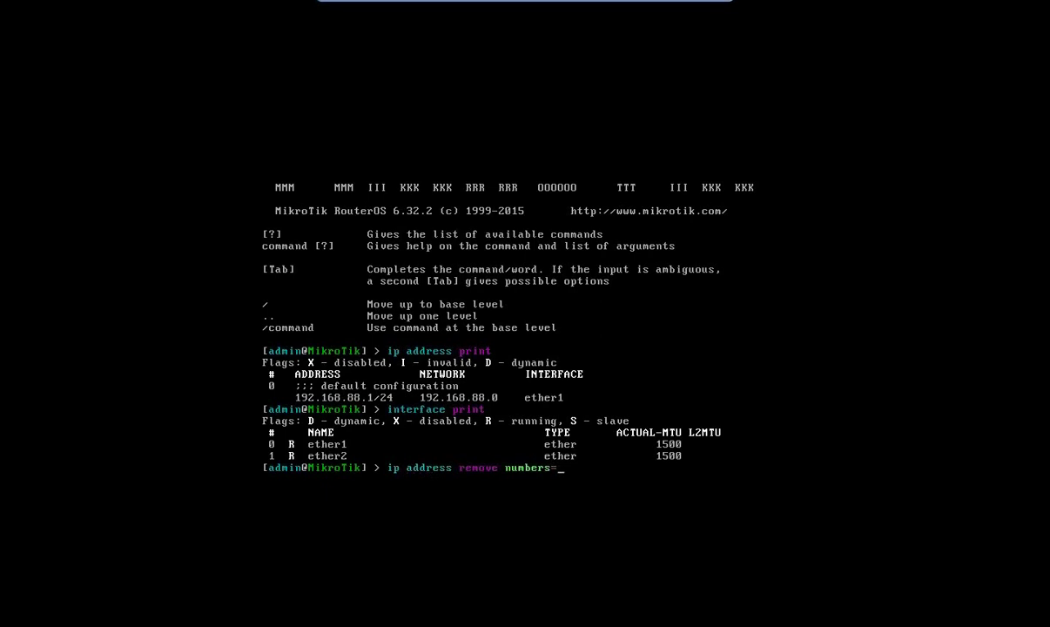
Remove address entry 0 (192.168.88.1/24) and confirm the address list is empty.
{"action": "key", "text": "Return"}
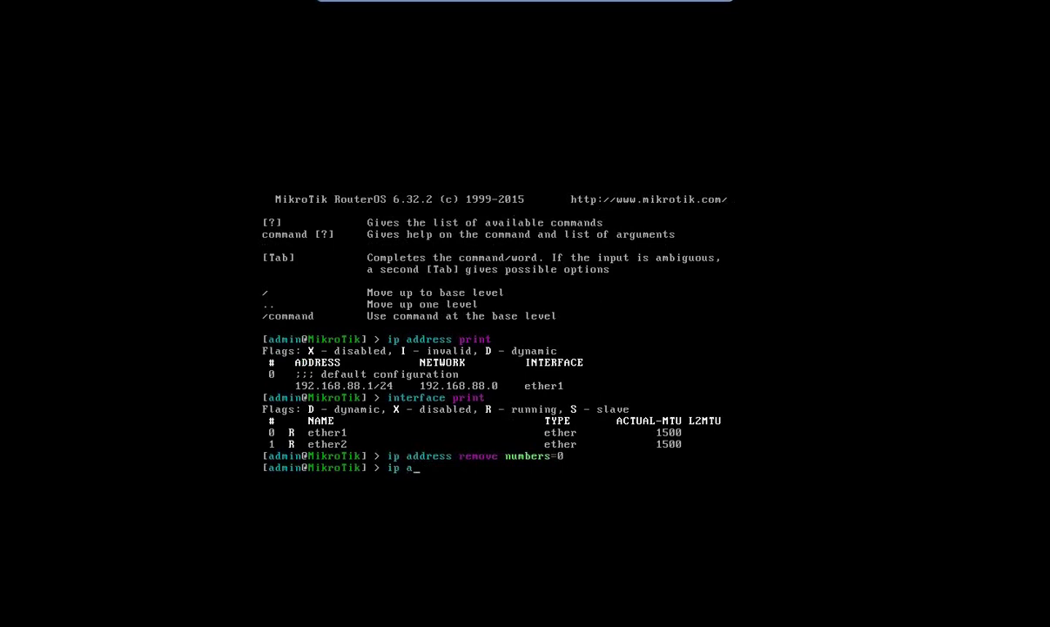
{"action": "type", "text": "ip a"}
{"action": "key", "text": "Tab"}
{"action": "key", "text": "Return"}
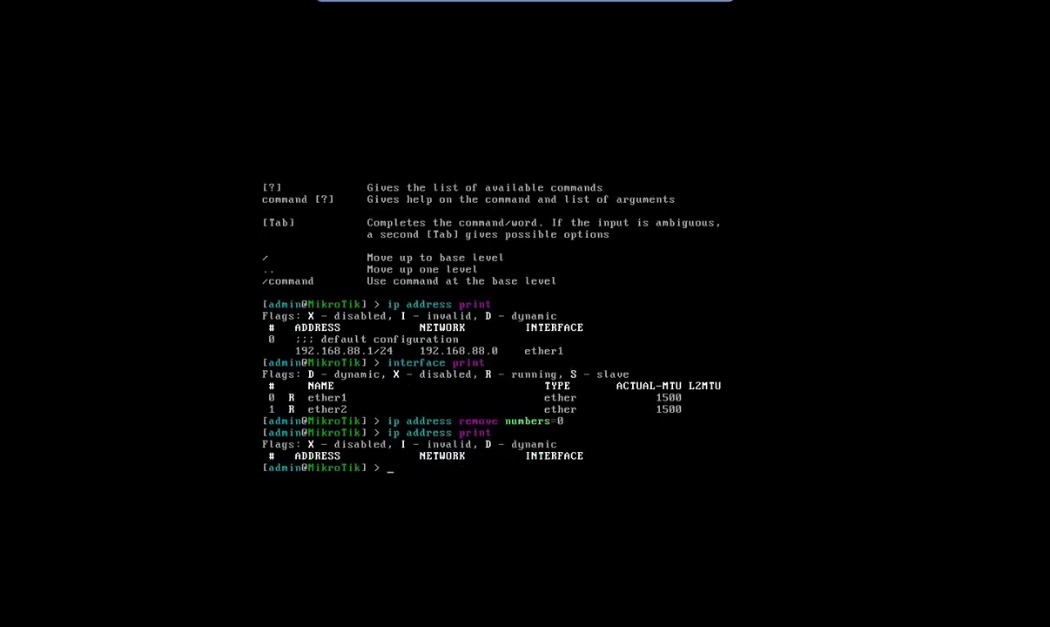
Type 'ip address add address=192.168.5.111/24 interface=ether' and list the ether interface names.
{"action": "type", "text": "ip ad"}
{"action": "key", "text": "Tab"}
{"action": "type", "text": "a"}
{"action": "key", "text": "Tab"}
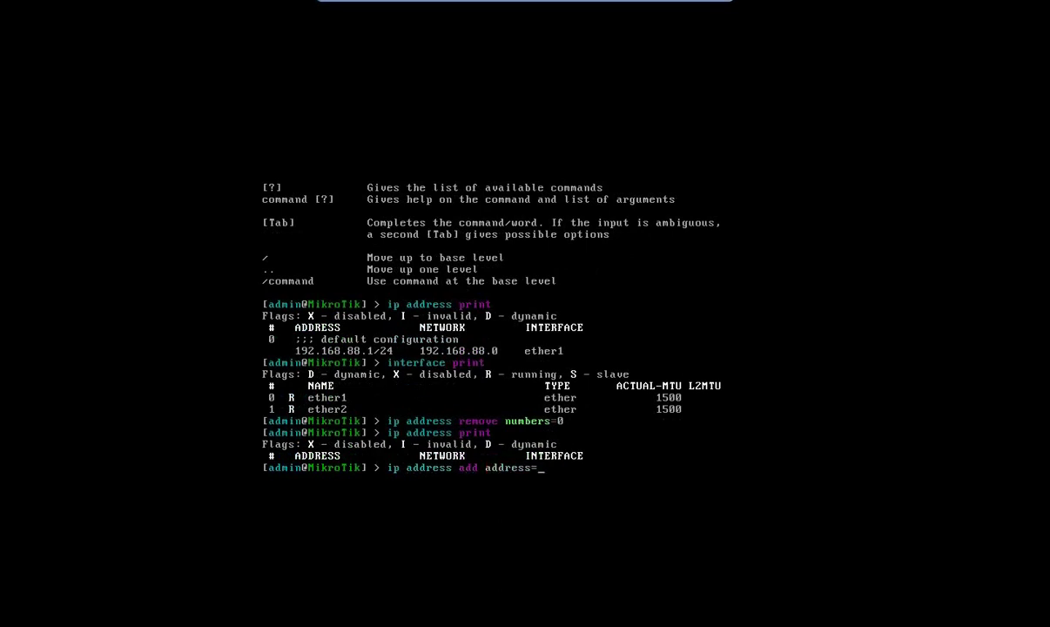
{"action": "type", "text": "192.16"}
{"action": "type", "text": "111/24 i"}
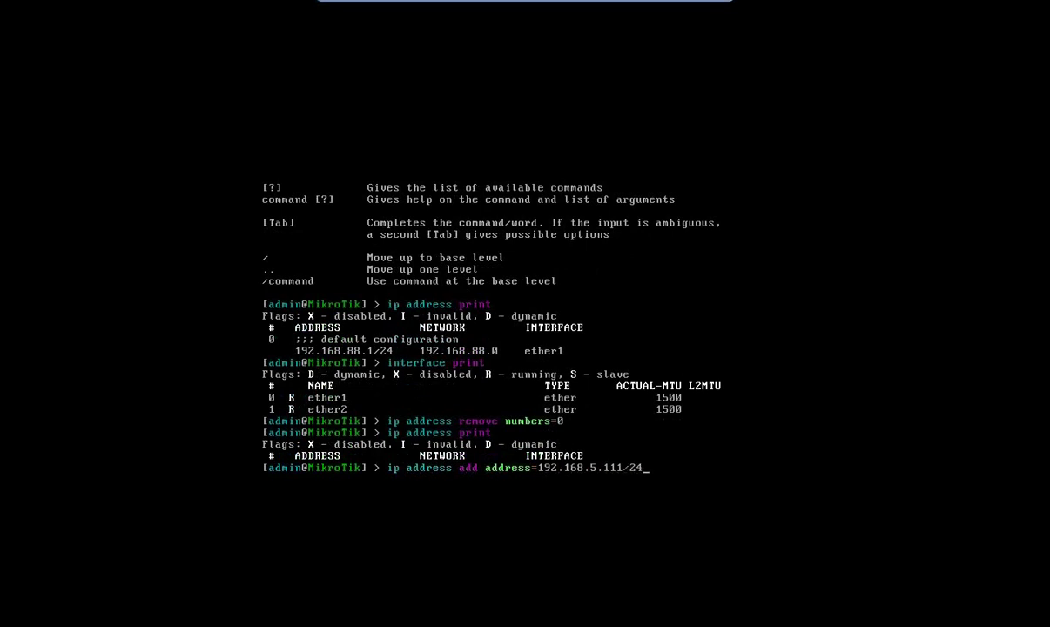
{"action": "key", "text": "Tab"}
{"action": "type", "text": "ether"}
{"action": "key", "text": "Tab"}
{"action": "key", "text": "Tab"}
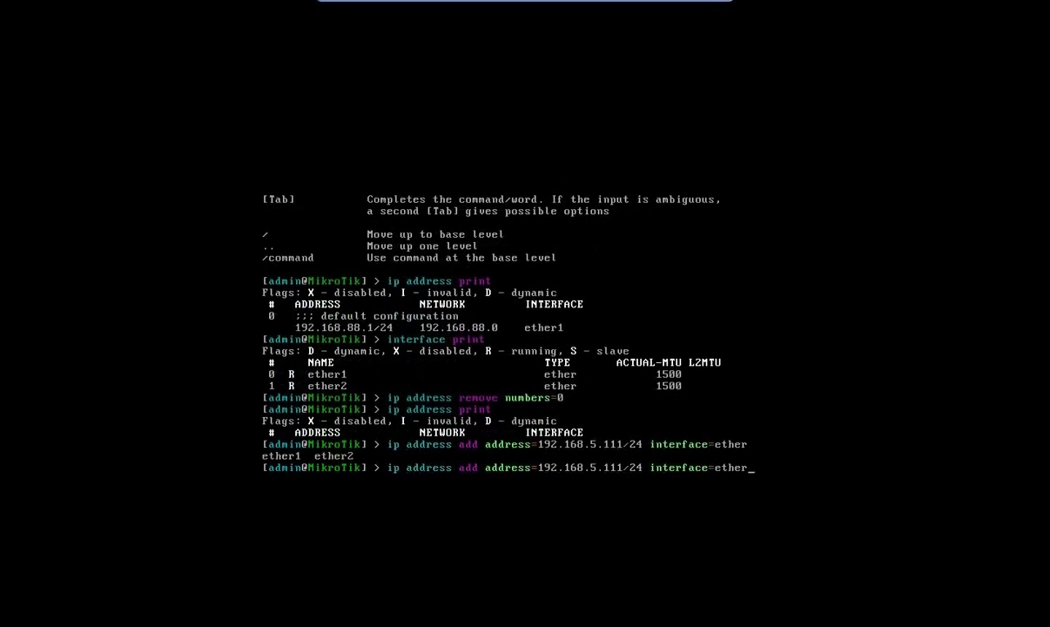